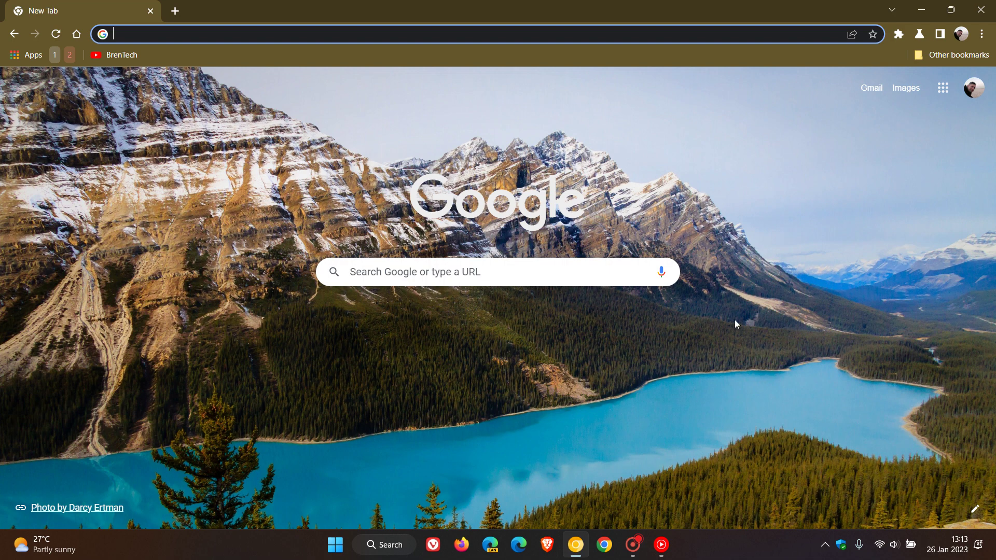
Briefly open and close the side panel, then go to chrome://flags via 'cf'
click(940, 34)
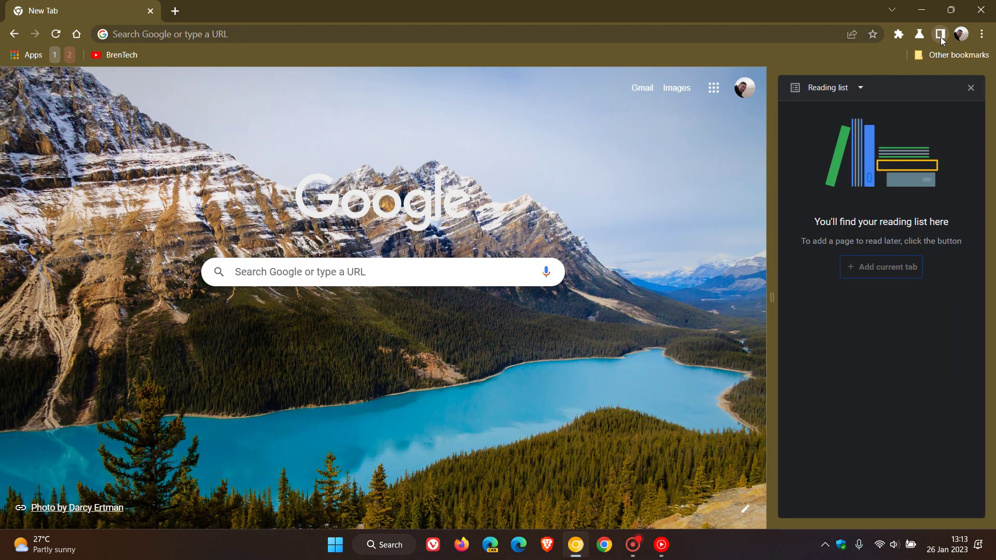
click(972, 89)
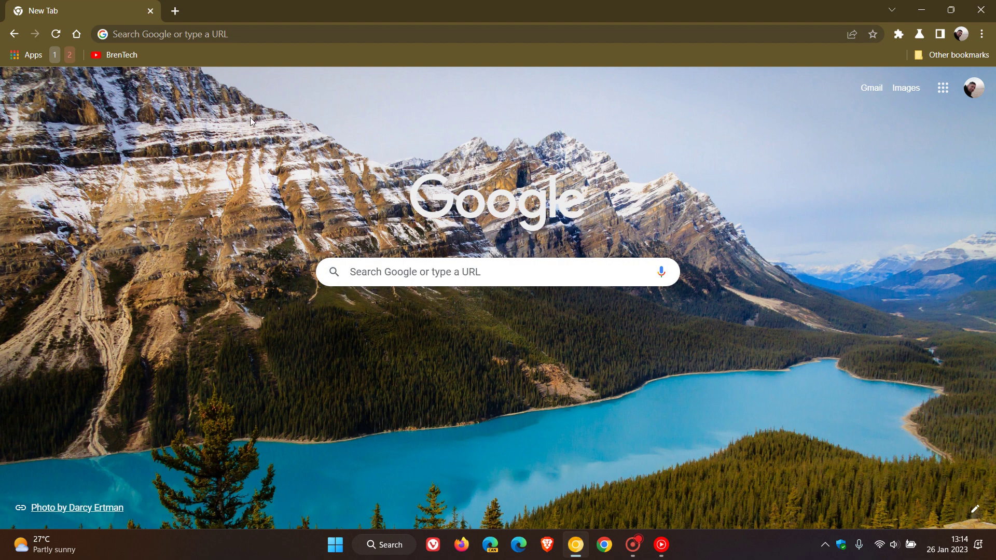
click(253, 36)
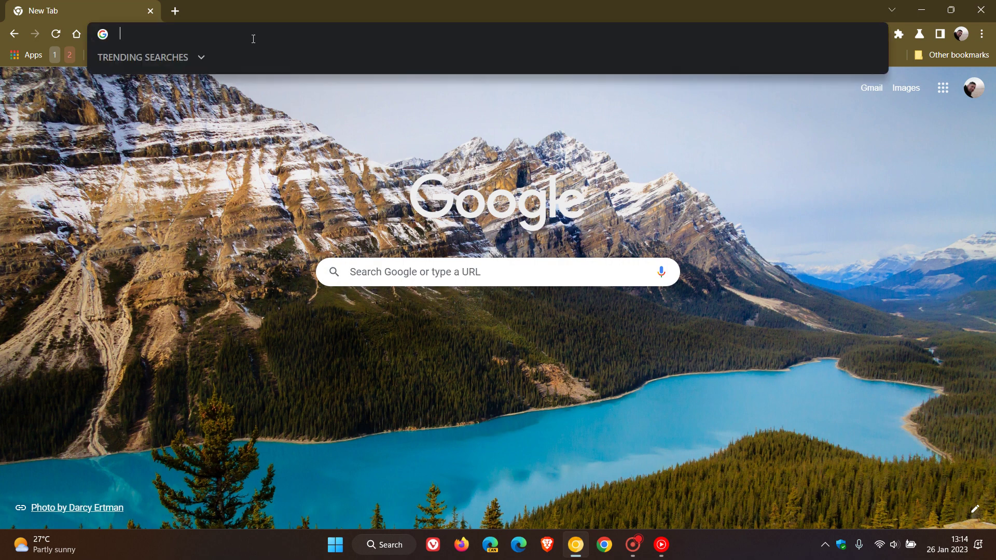
text(cf)
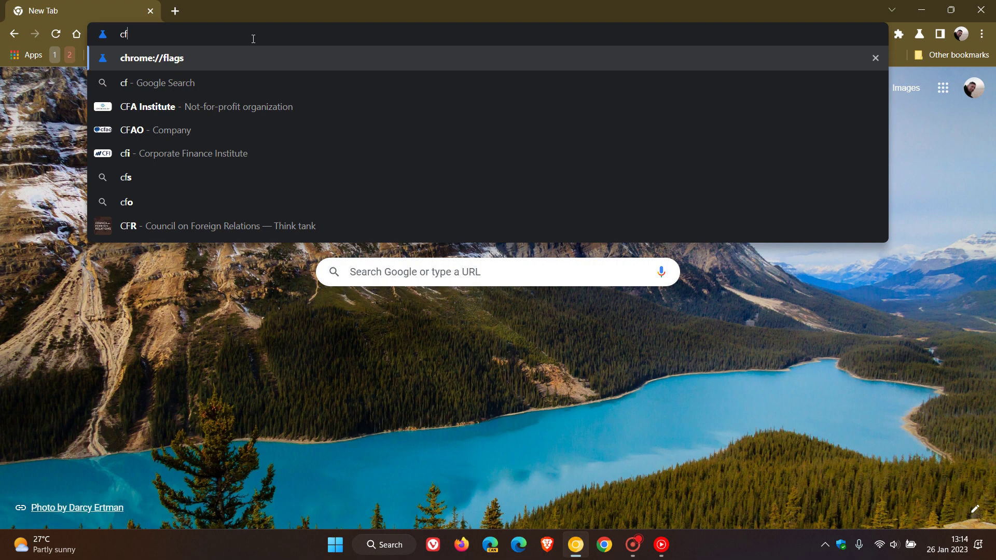
key(Return)
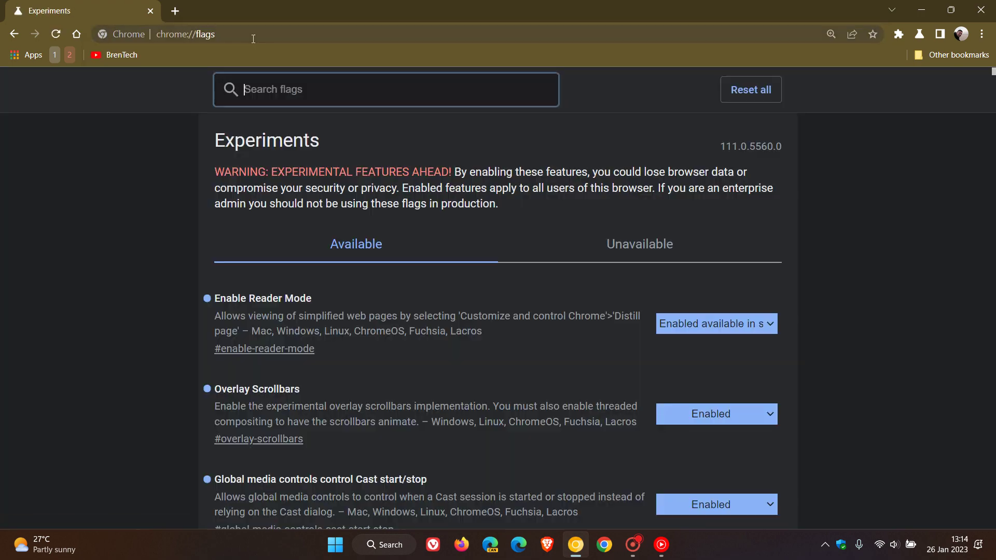
Search the flags for 'read a', set Read Anything to Enabled, and relaunch
text(read a)
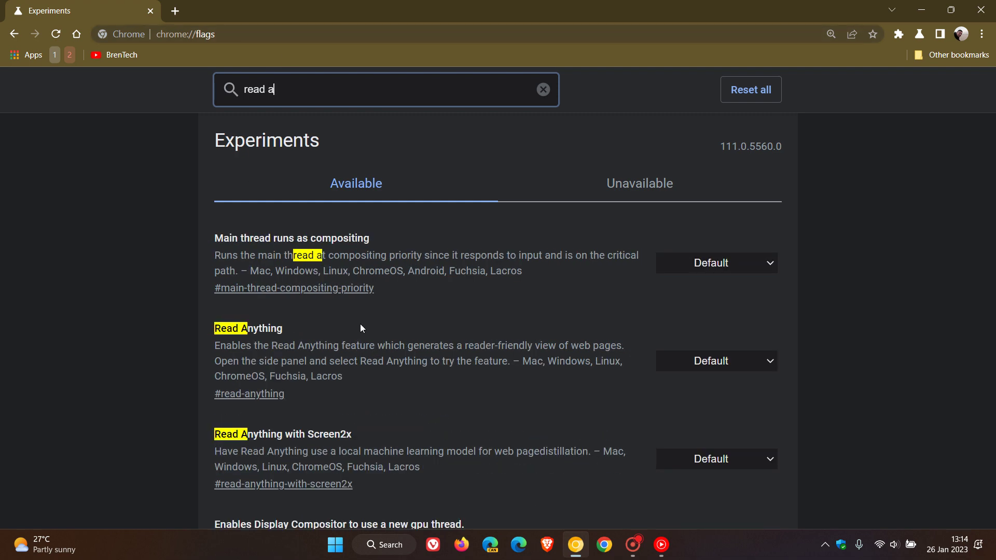
scroll(428, 386, down, 1)
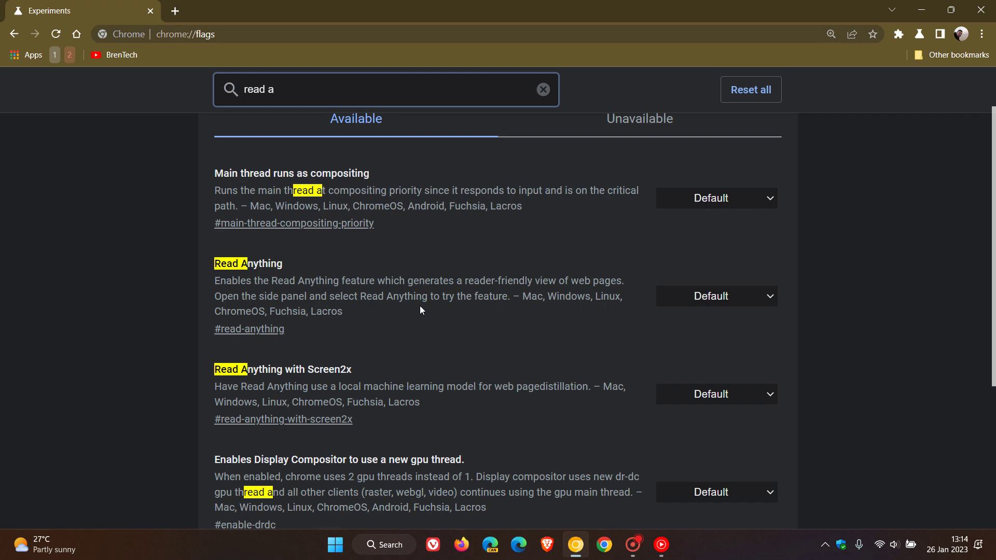
click(708, 296)
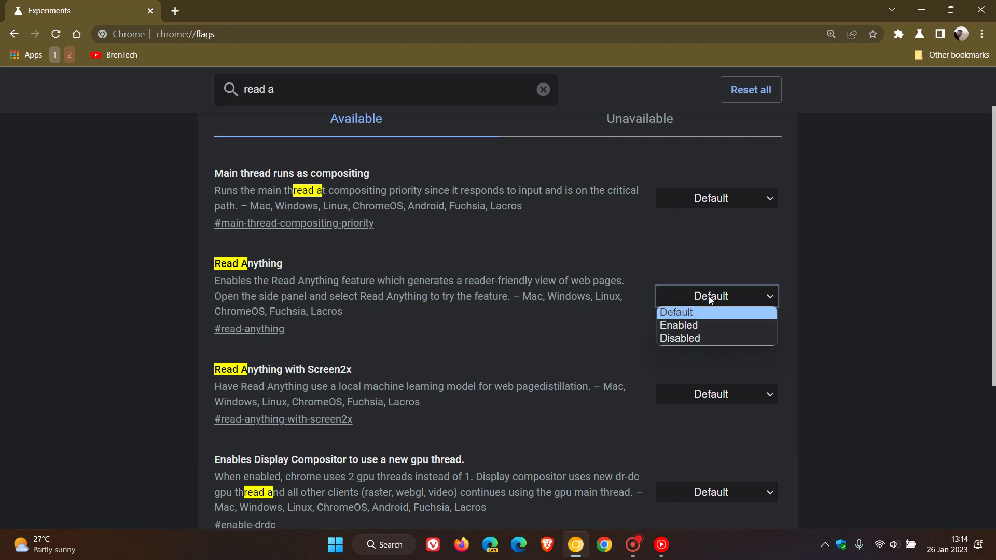
click(716, 328)
click(907, 499)
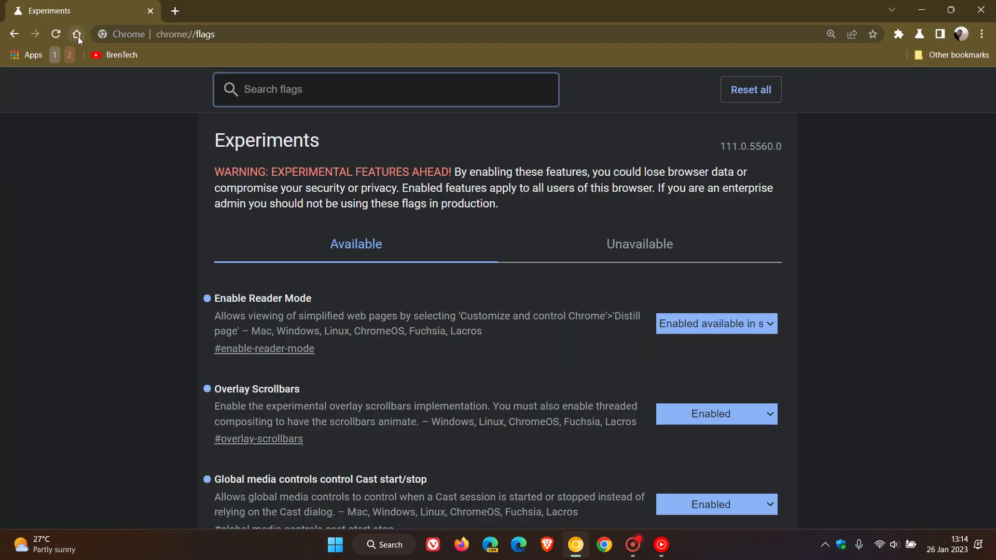
Return to the New Tab page and switch the side panel view to Read anything
click(77, 34)
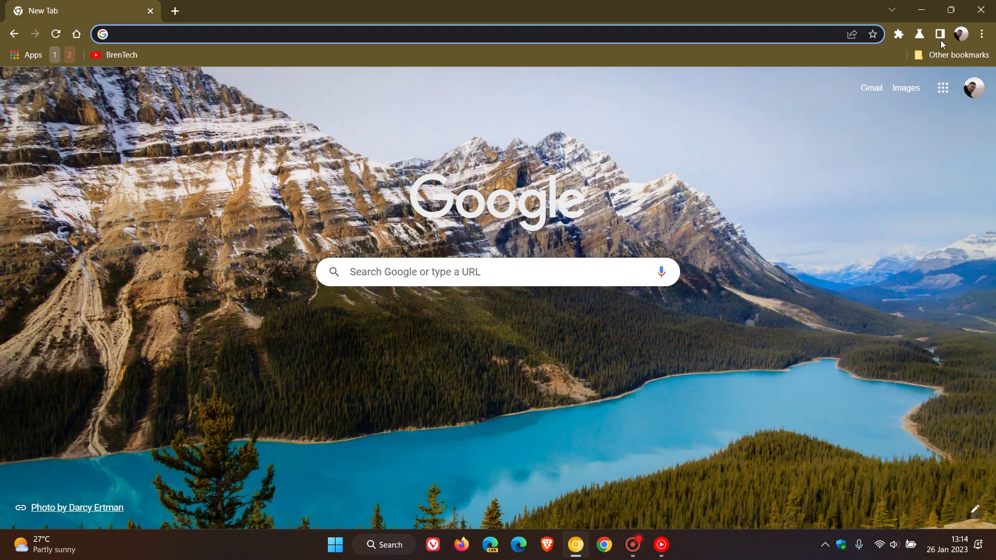
click(940, 35)
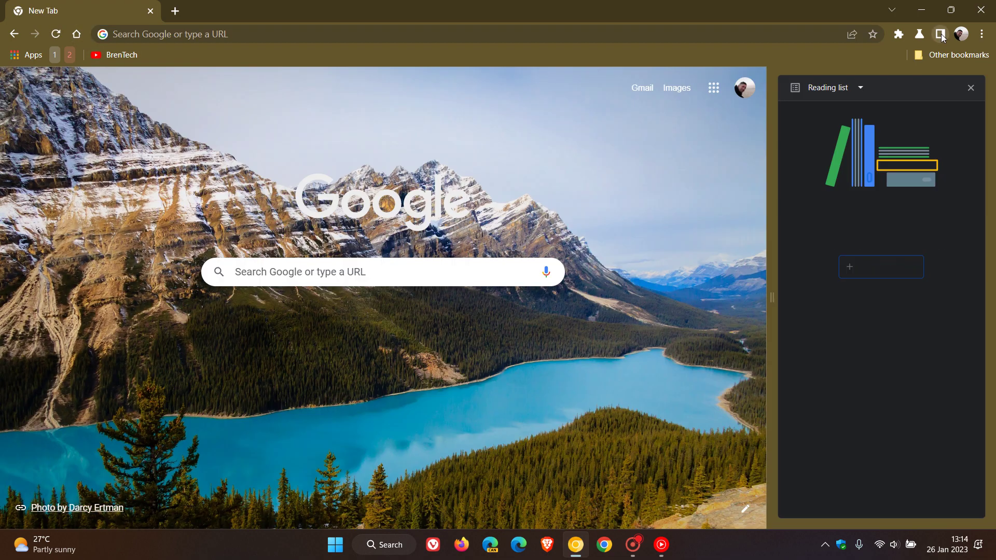
click(848, 89)
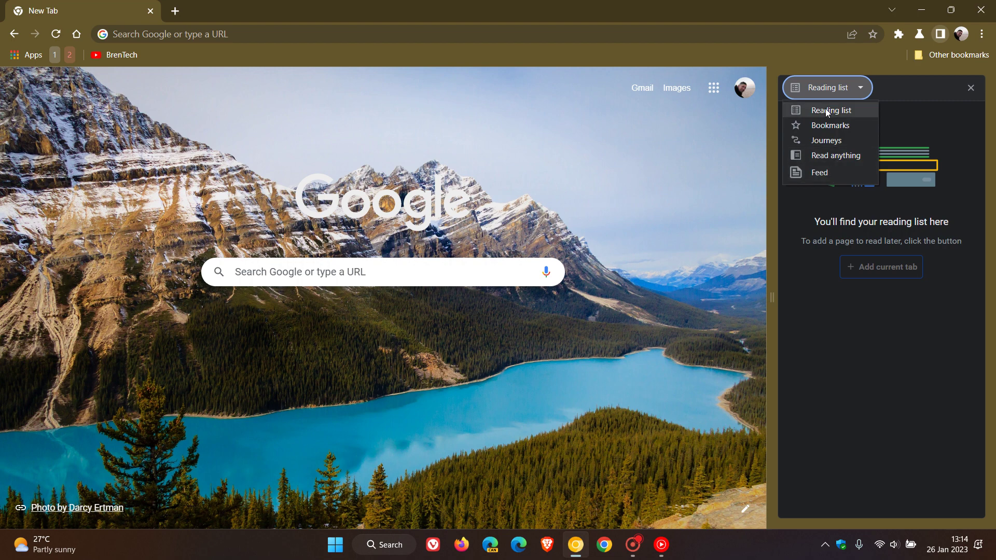
click(844, 156)
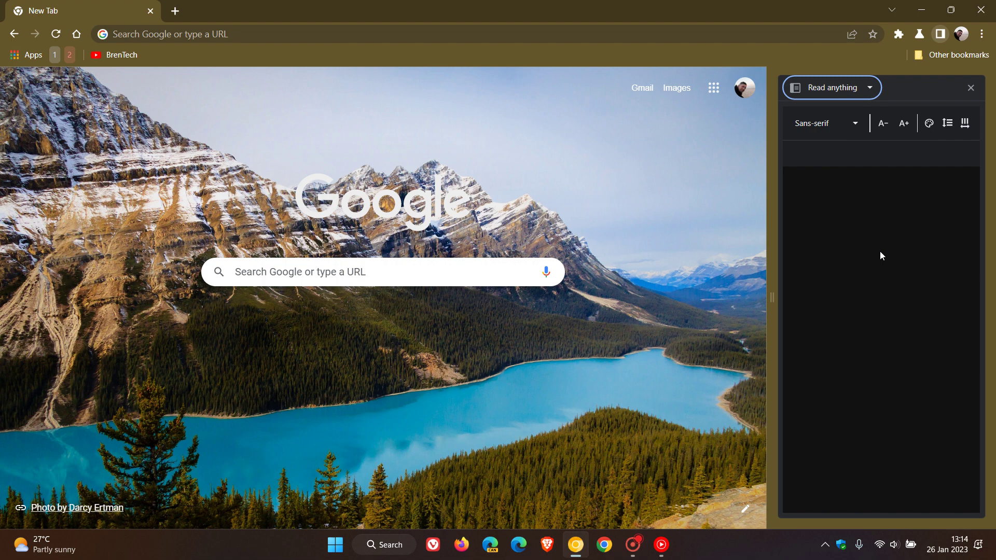
Open English Wikipedia's Dime Mystery Magazine article from the bookmark and show it in Read anything
click(975, 91)
click(938, 56)
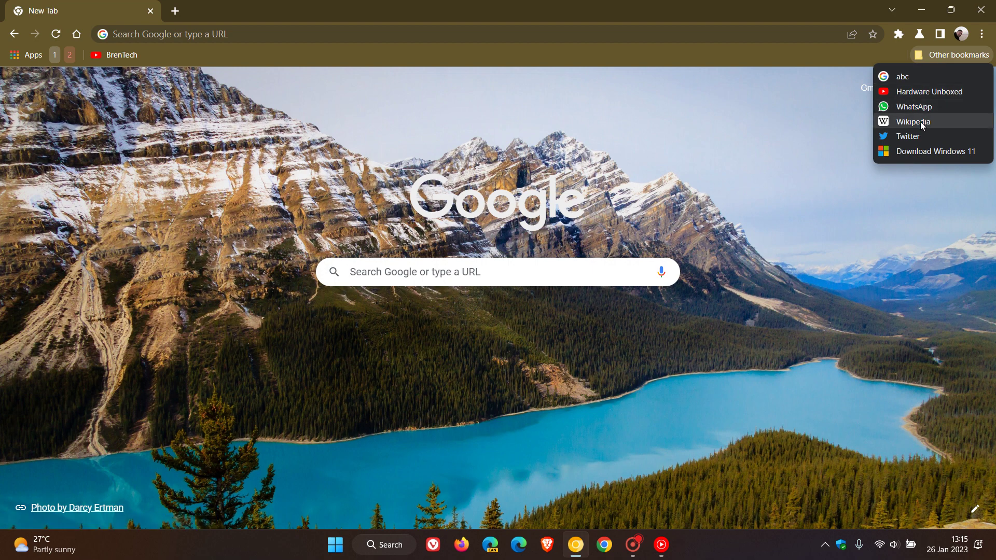
click(921, 126)
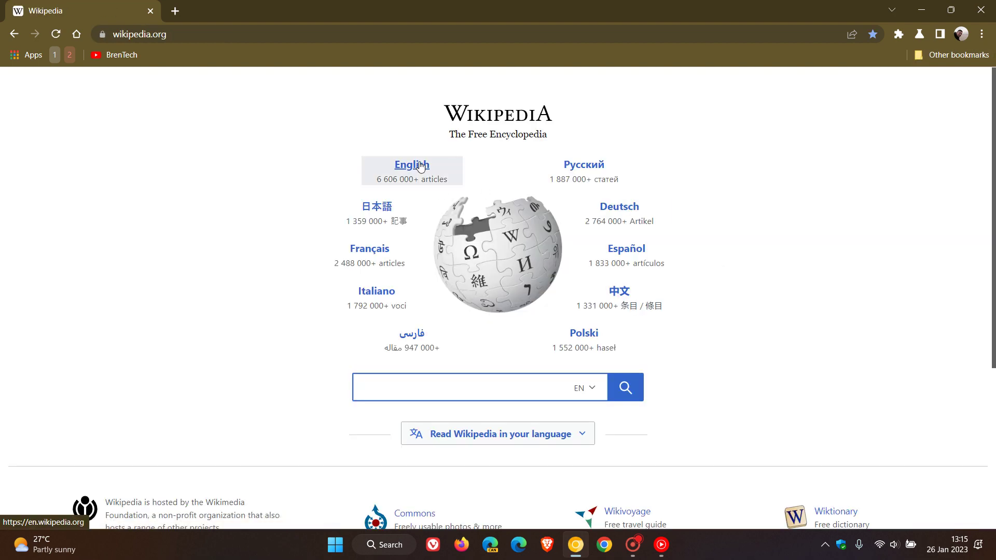
click(420, 165)
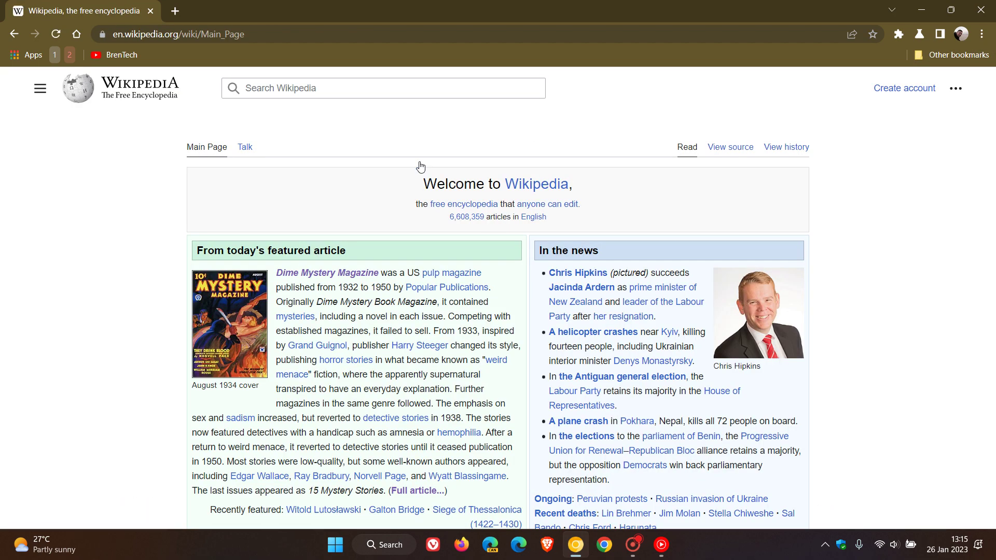
click(335, 275)
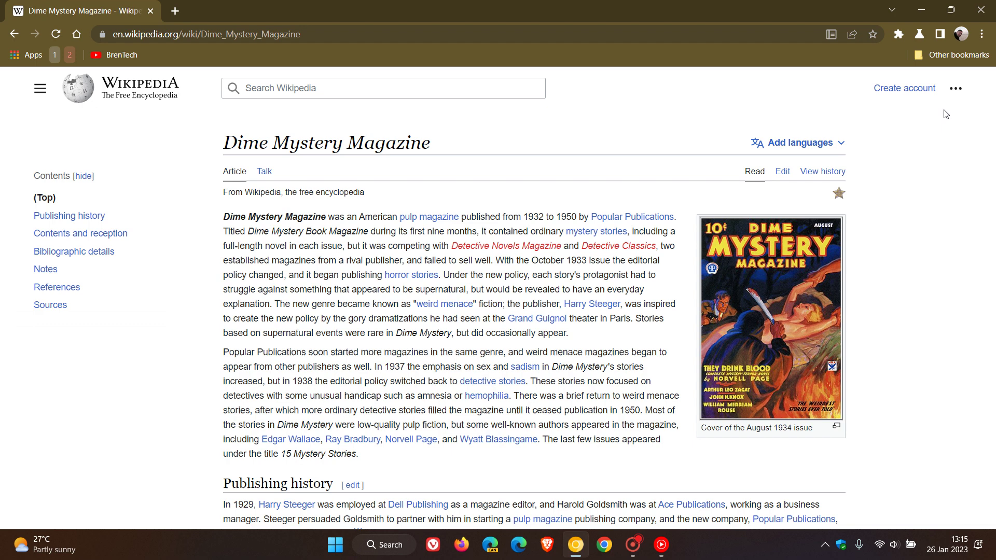
click(941, 35)
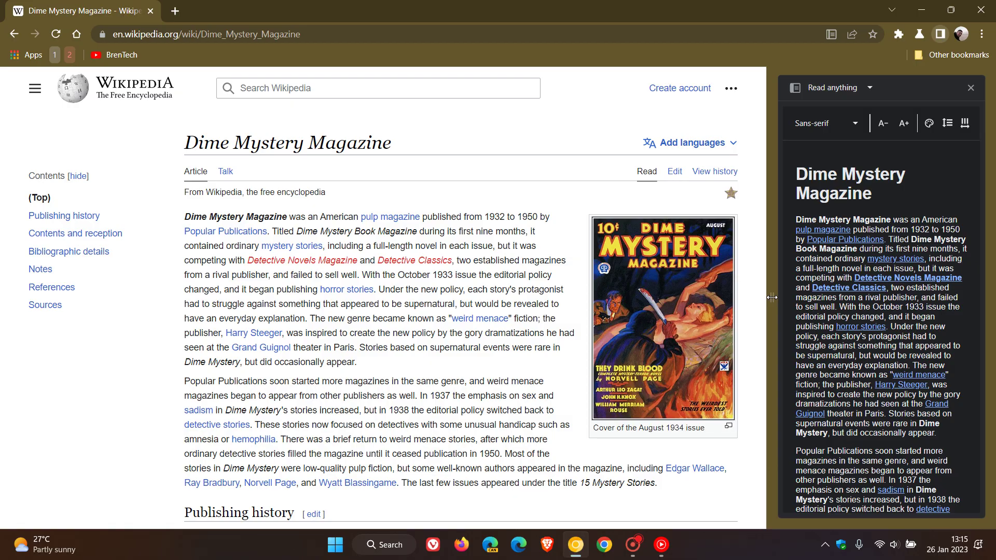
Widen the reader panel and try Sans-serif, Serif and Avenir fonts, ending on Standard font
drag(772, 298, 646, 301)
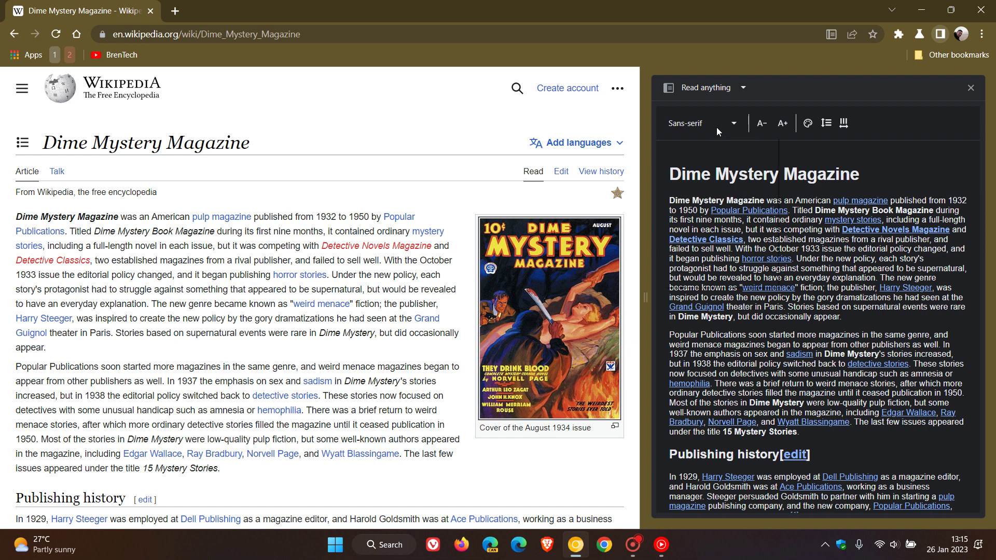
click(717, 126)
click(712, 169)
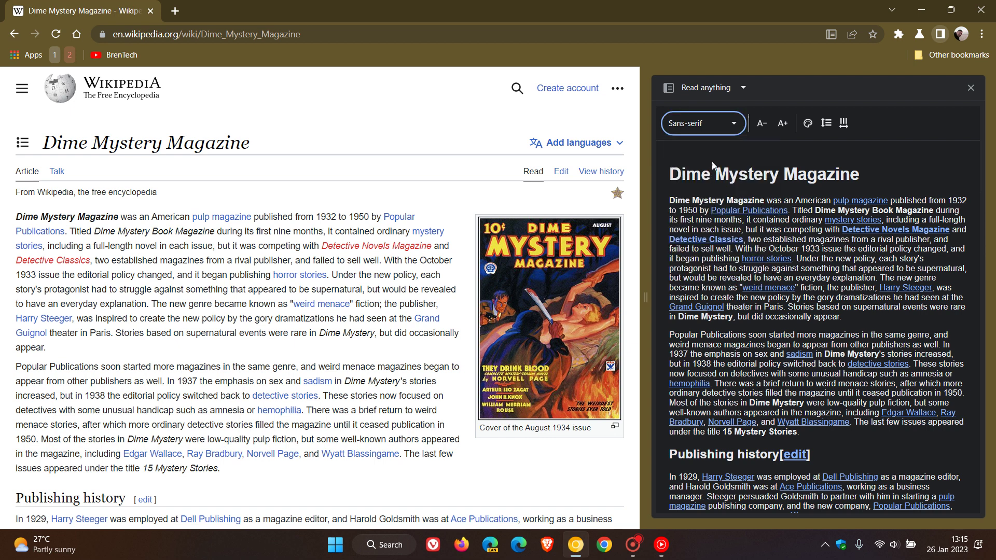
click(708, 122)
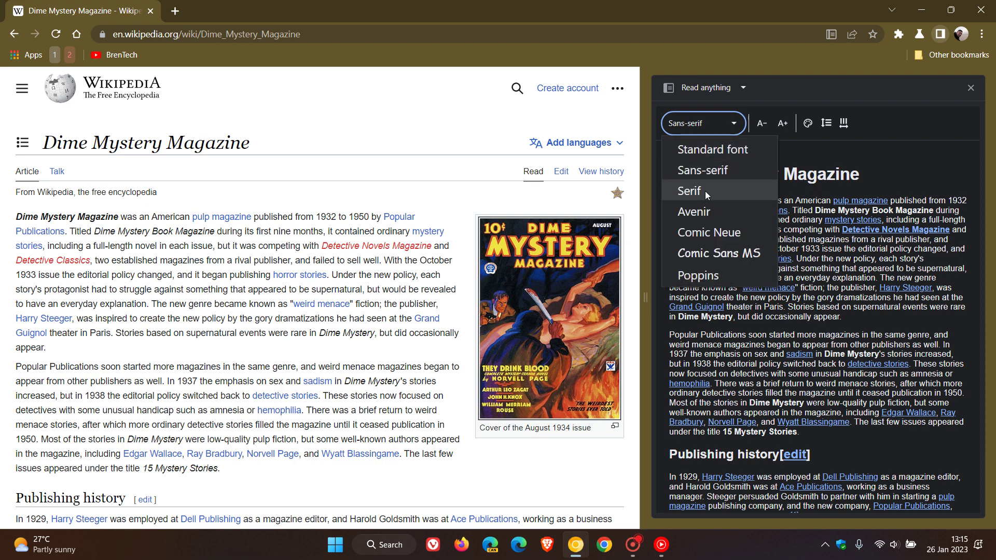
click(705, 191)
click(700, 123)
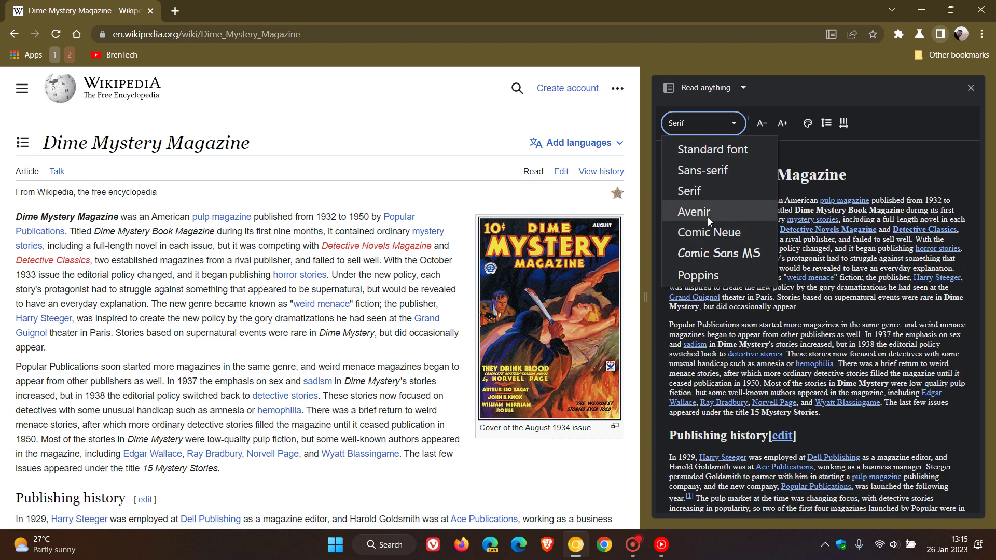
click(707, 214)
click(706, 128)
click(706, 151)
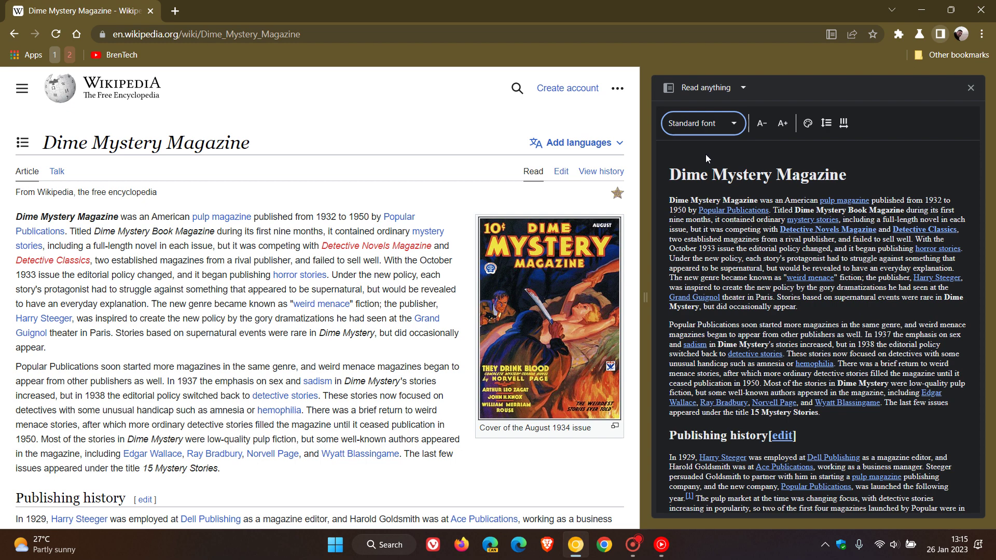
Shrink, enlarge, then shrink the reader text again, settling on a medium size
click(763, 128)
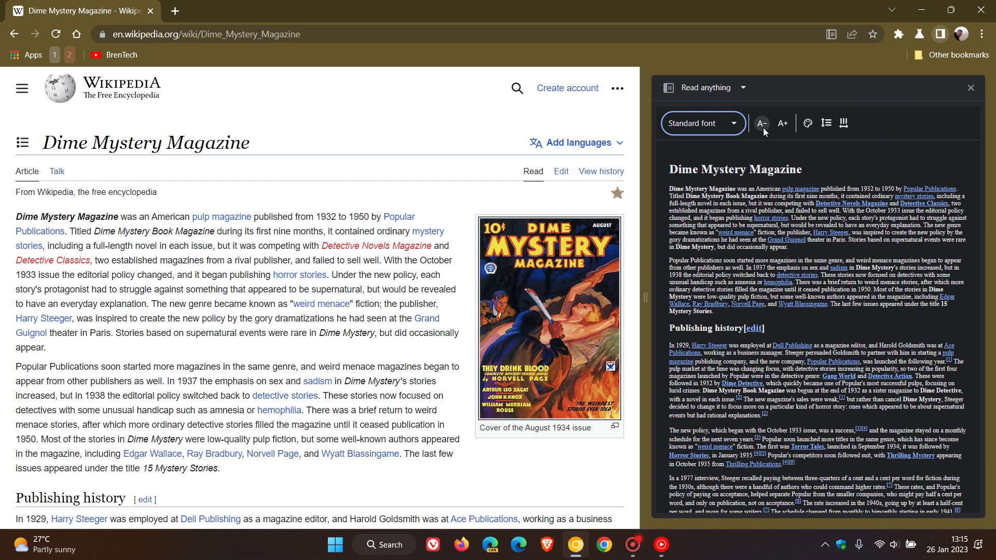
click(763, 127)
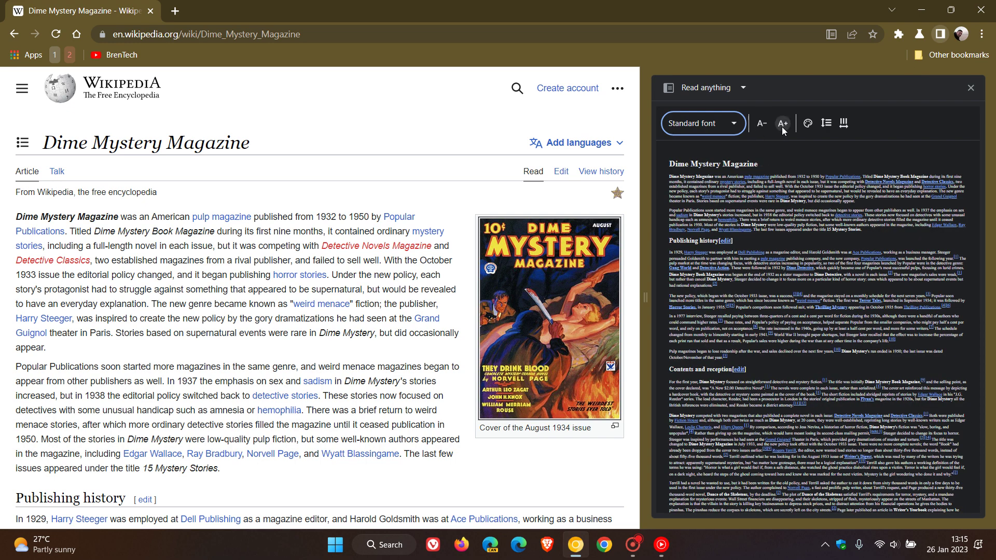
click(782, 127)
click(783, 127)
click(782, 126)
click(782, 127)
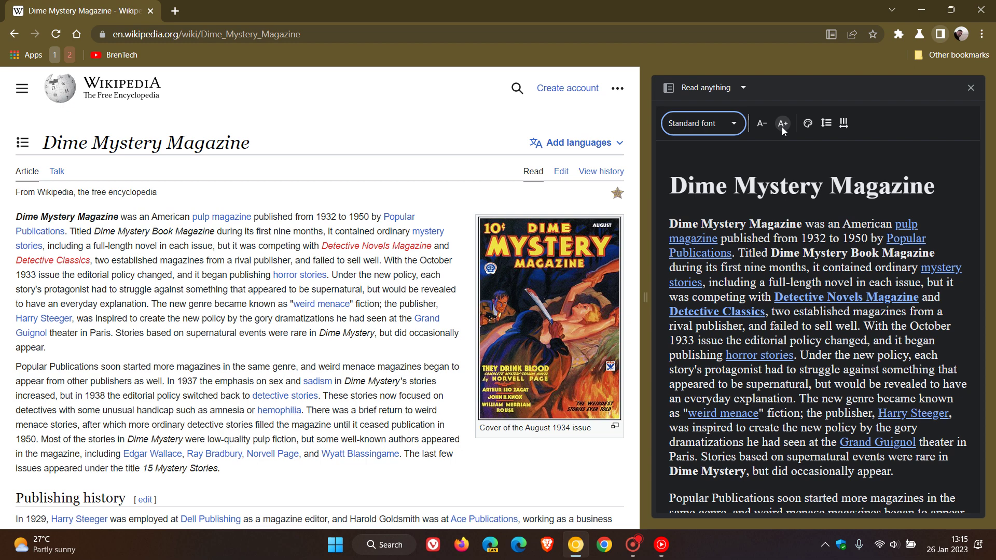
click(782, 126)
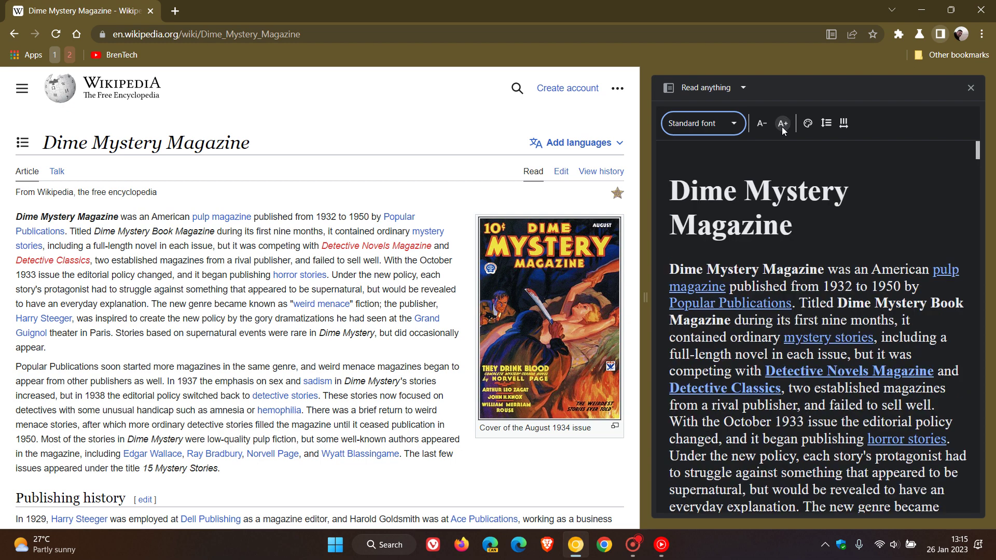
click(760, 127)
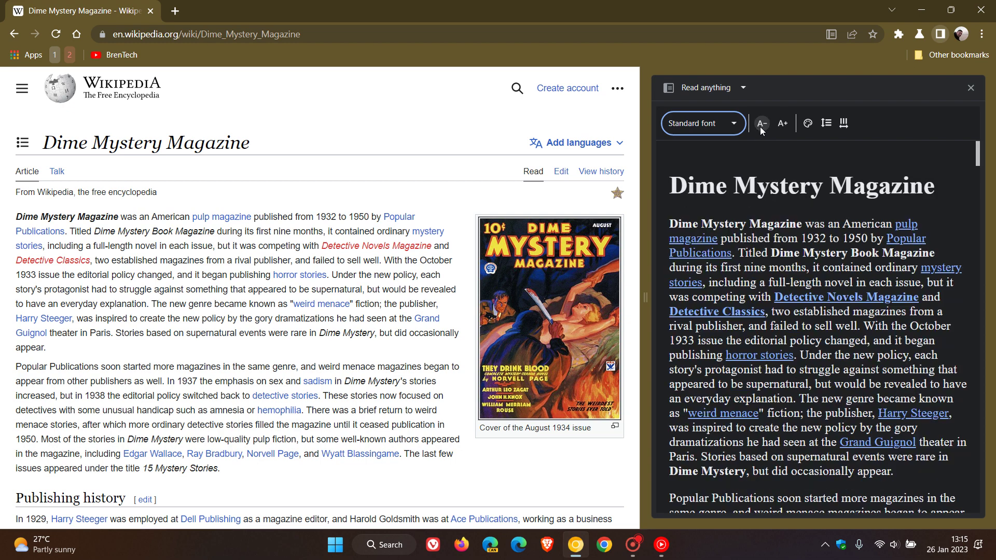
click(760, 127)
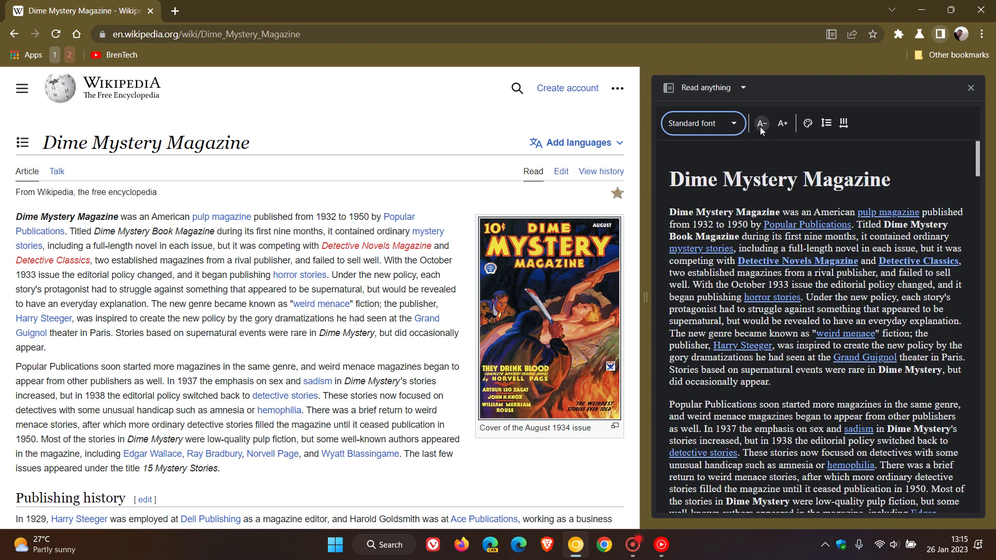
click(808, 124)
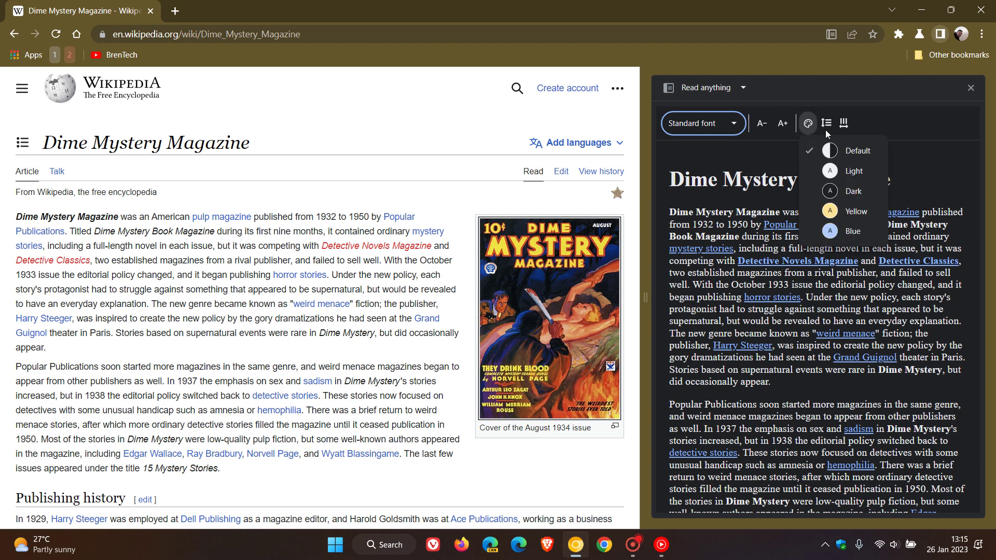
click(853, 171)
click(813, 125)
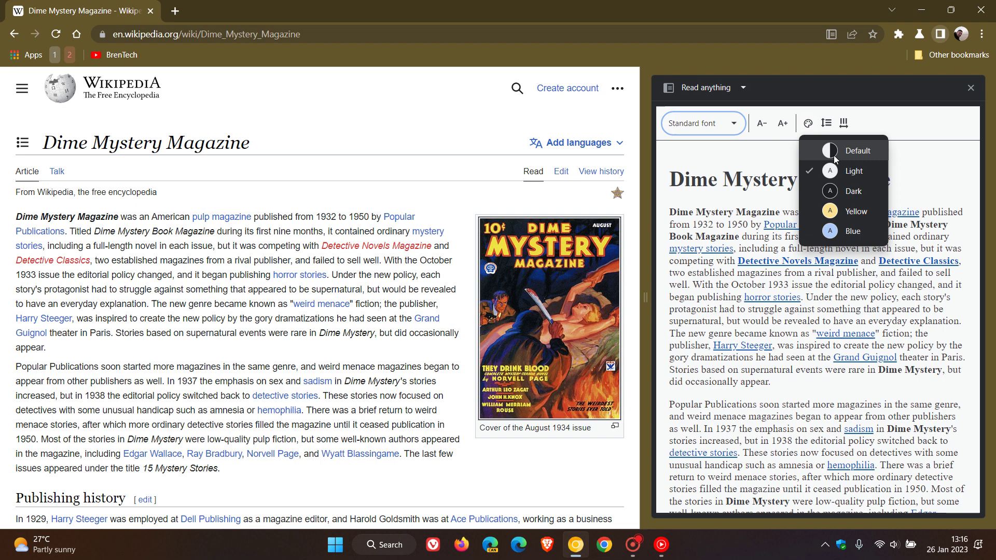
click(845, 193)
click(810, 124)
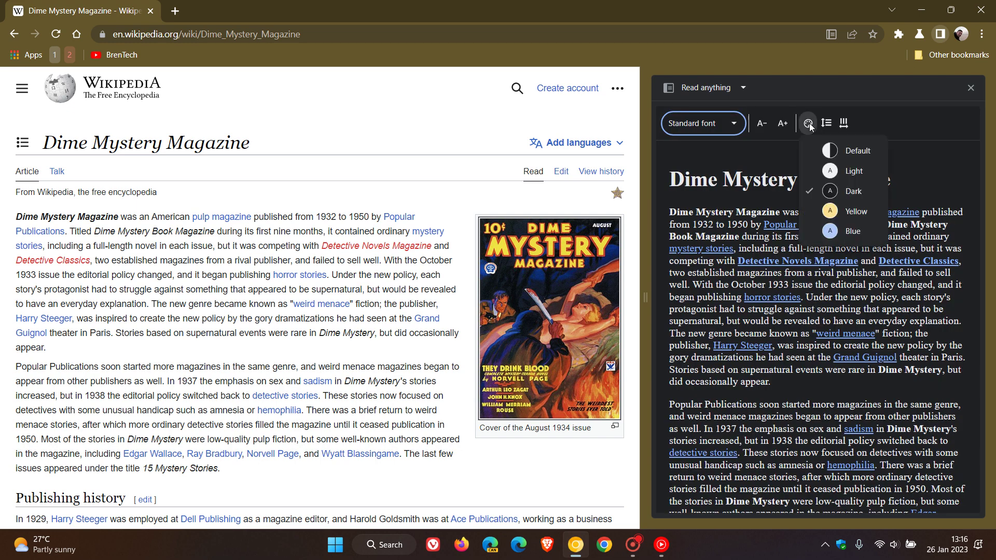
click(836, 214)
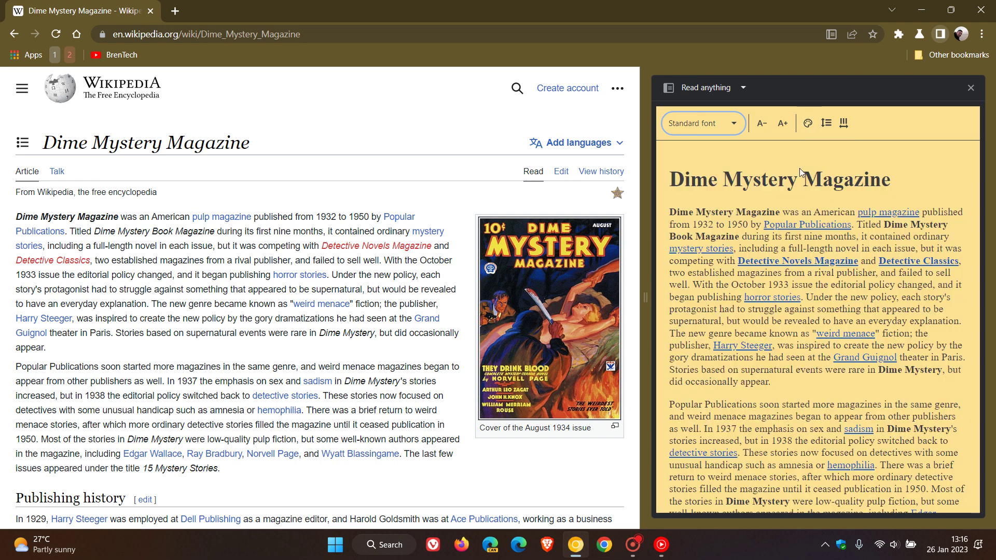
click(811, 126)
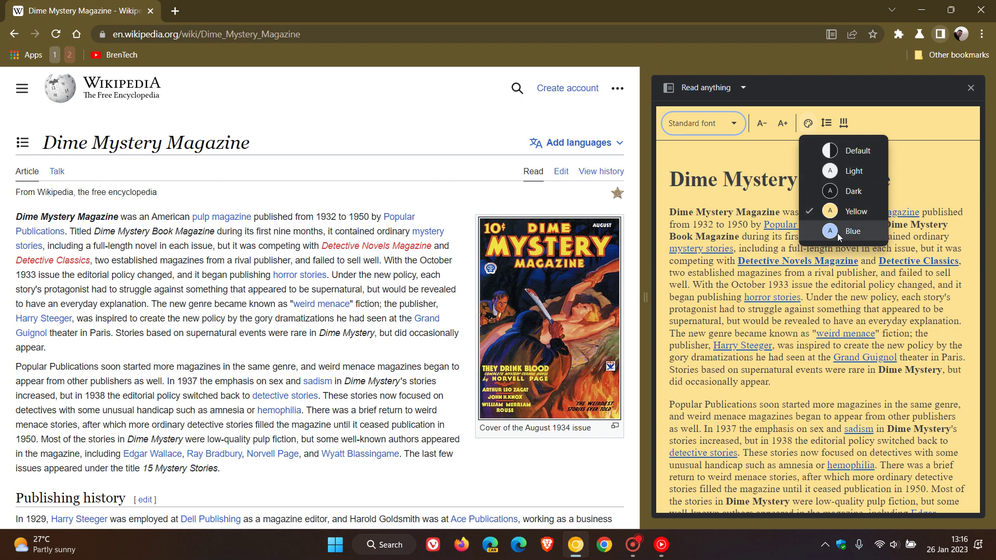
click(843, 231)
click(807, 125)
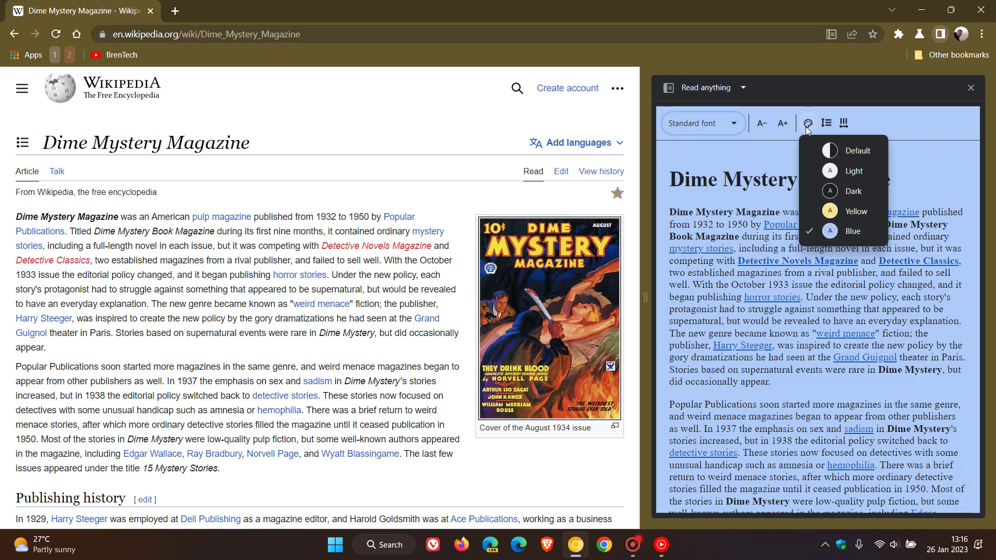
click(833, 193)
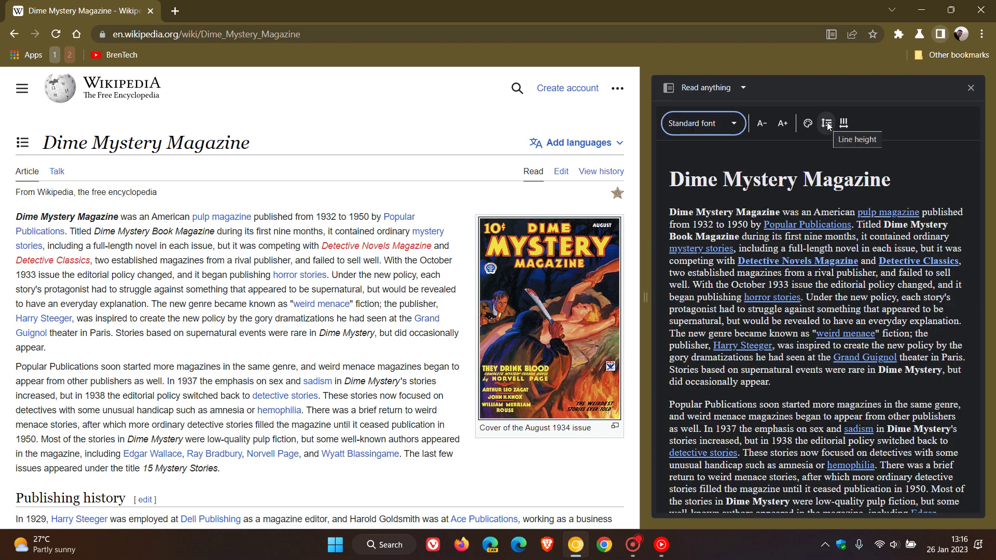
click(827, 123)
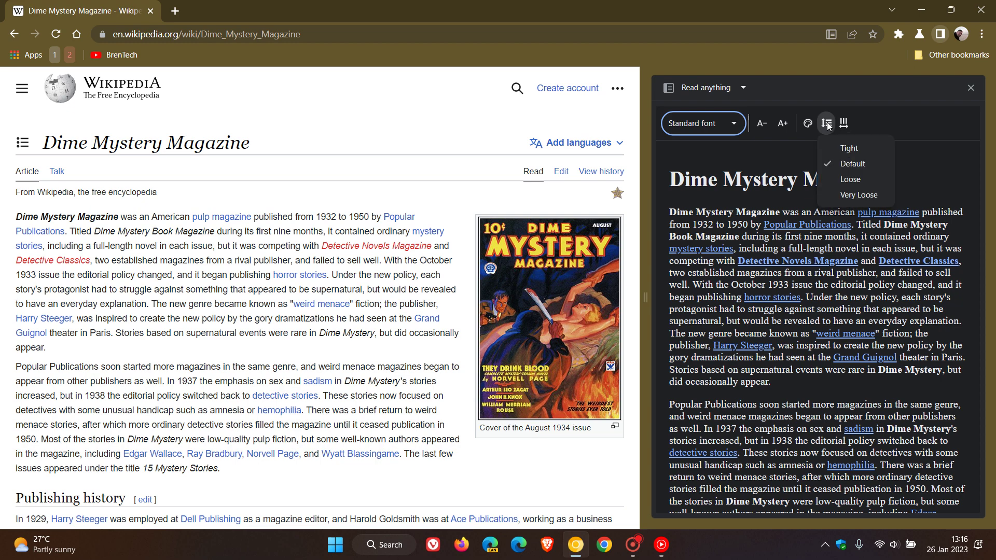
click(837, 147)
click(828, 124)
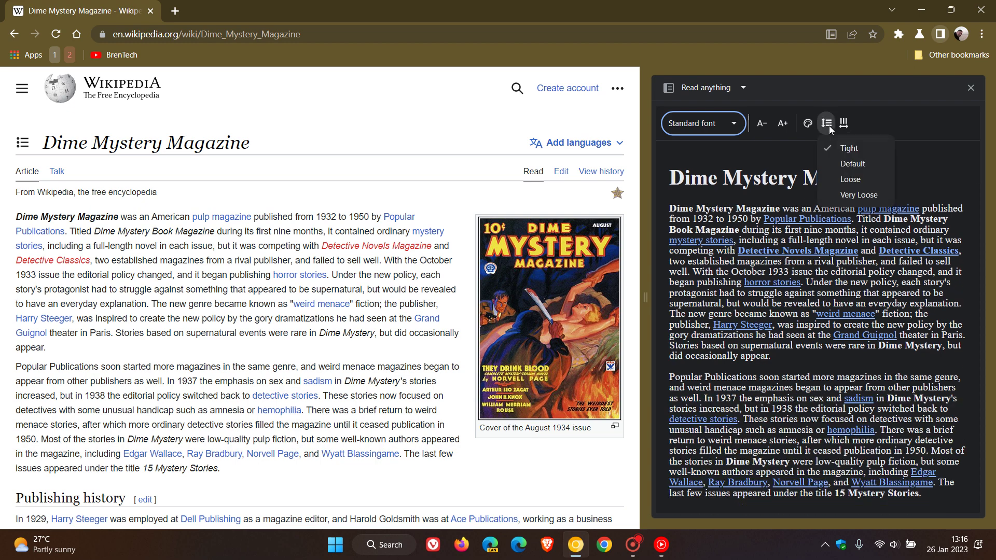
click(844, 180)
click(827, 123)
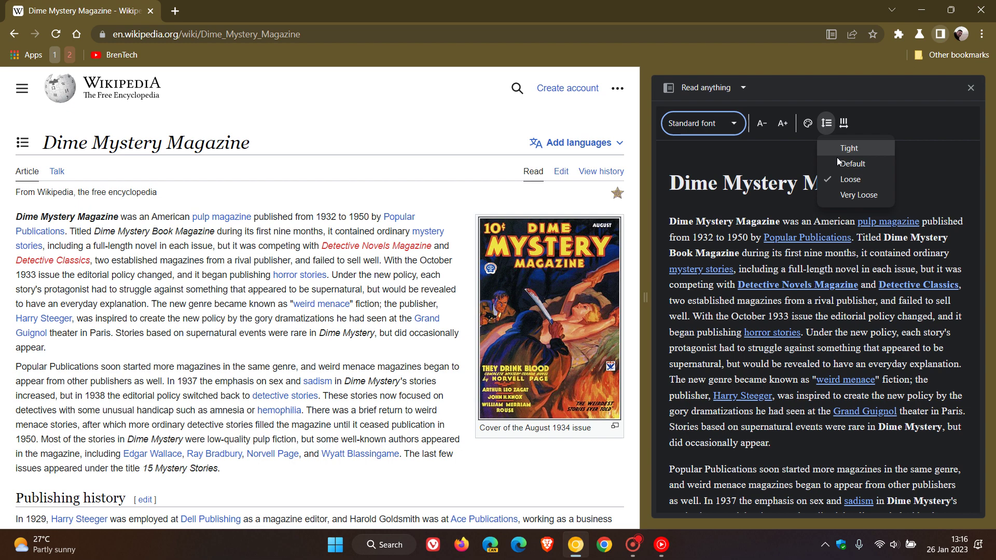
click(837, 163)
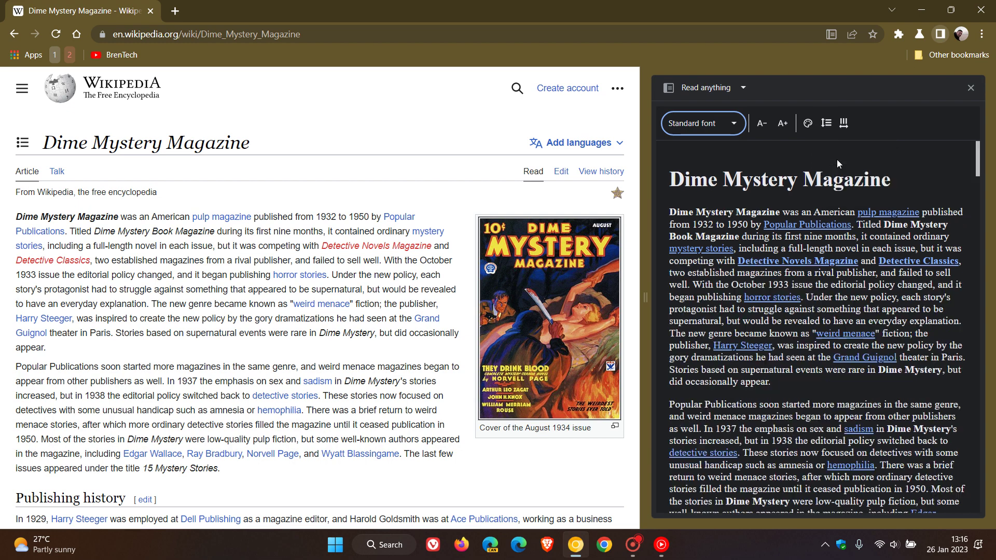
click(846, 124)
click(860, 148)
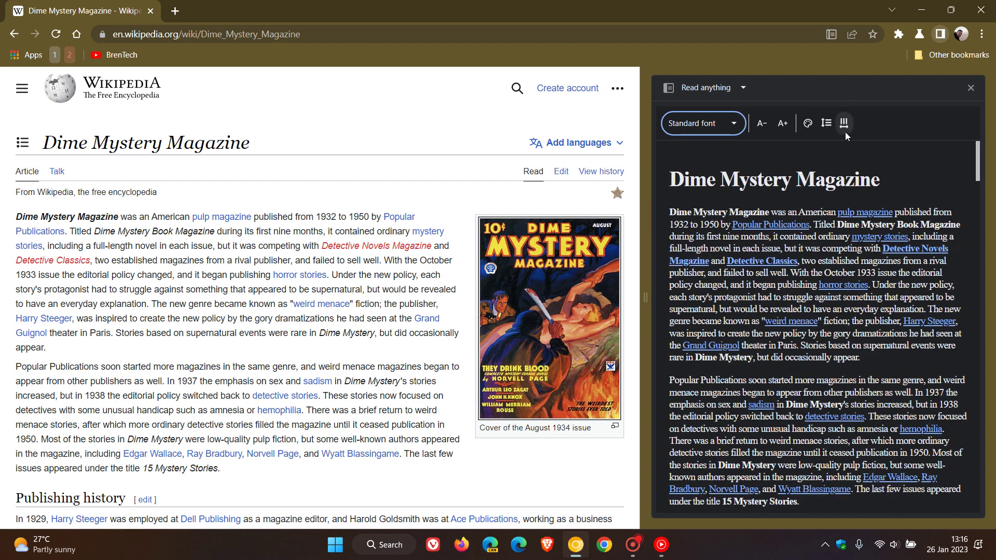
click(844, 127)
click(861, 180)
click(849, 126)
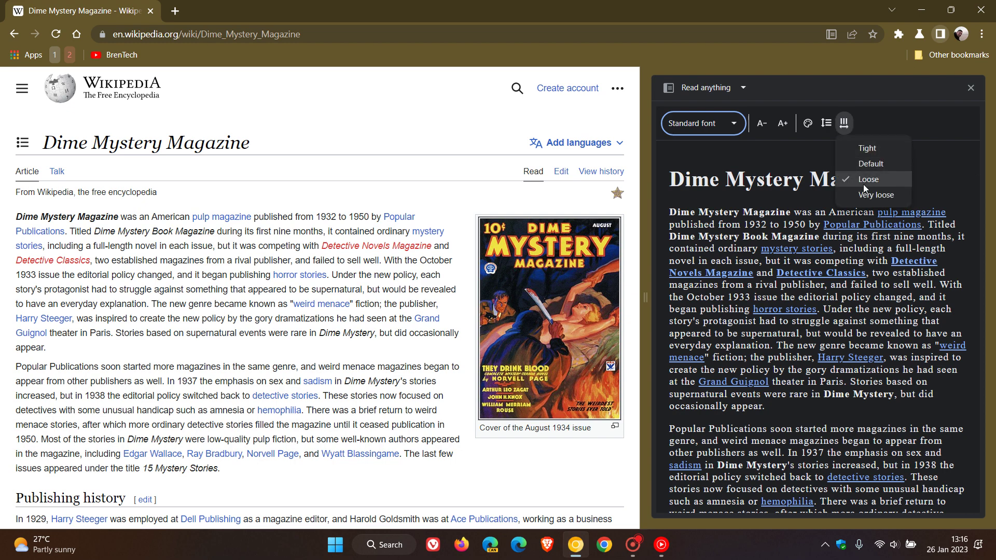
click(866, 195)
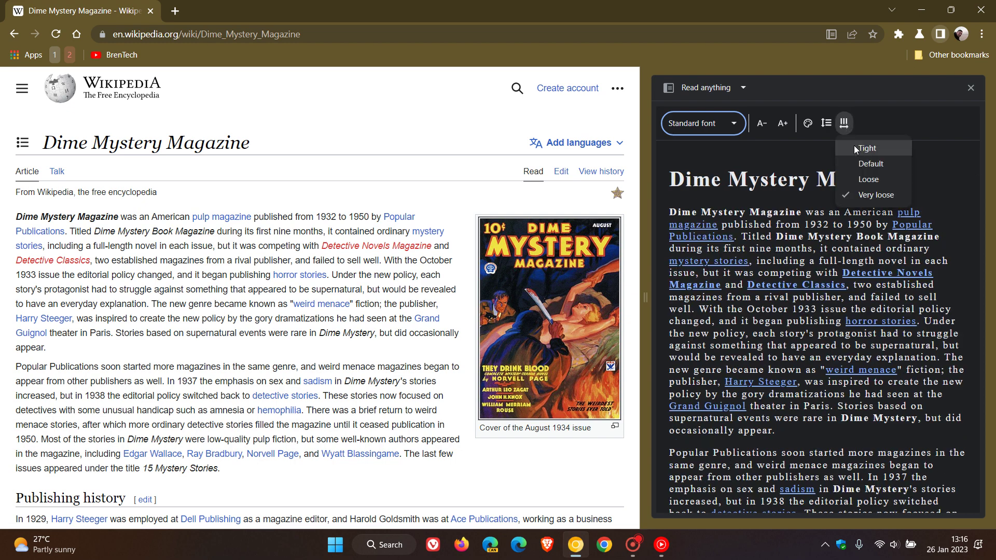
click(857, 166)
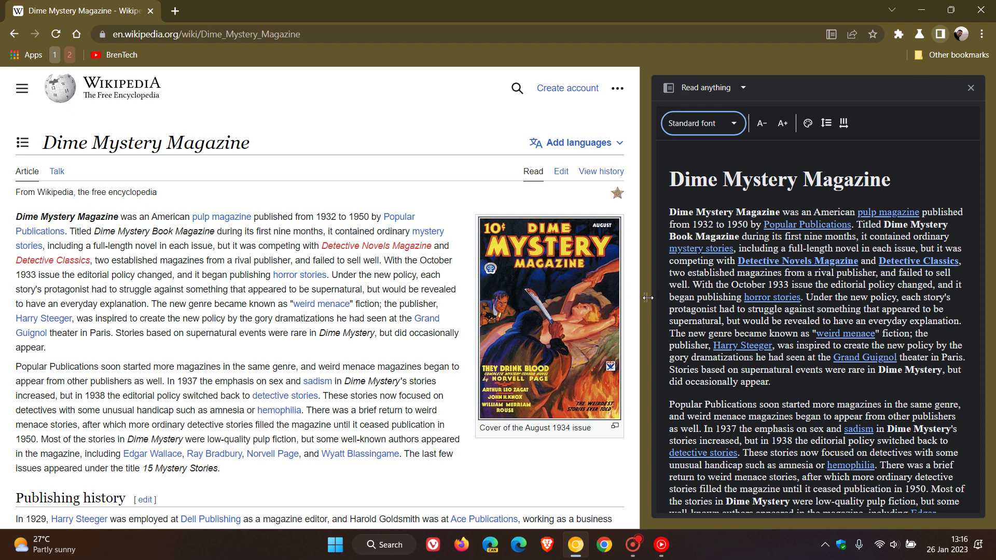
Narrow the reader panel, return to the New Tab page, and close Read anything
drag(648, 298, 776, 320)
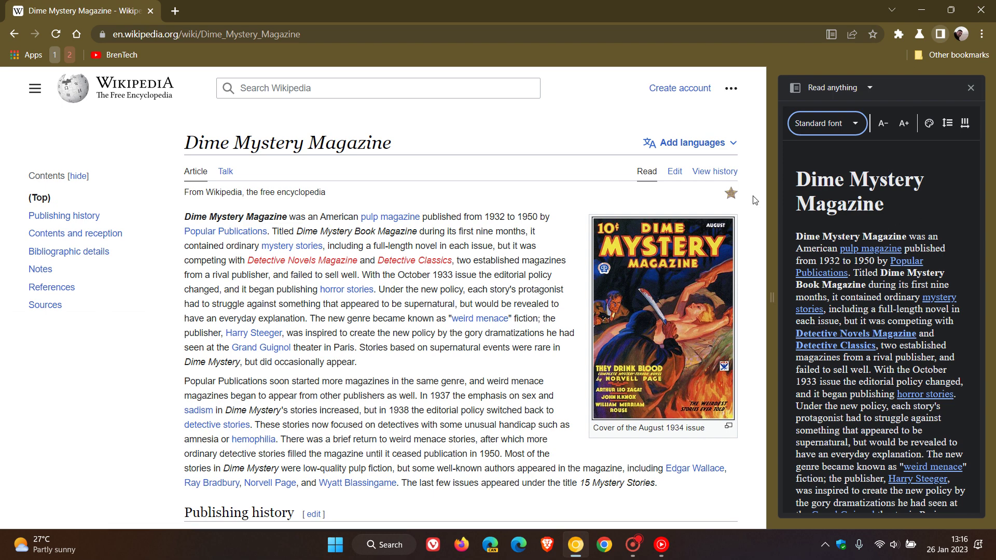
click(76, 40)
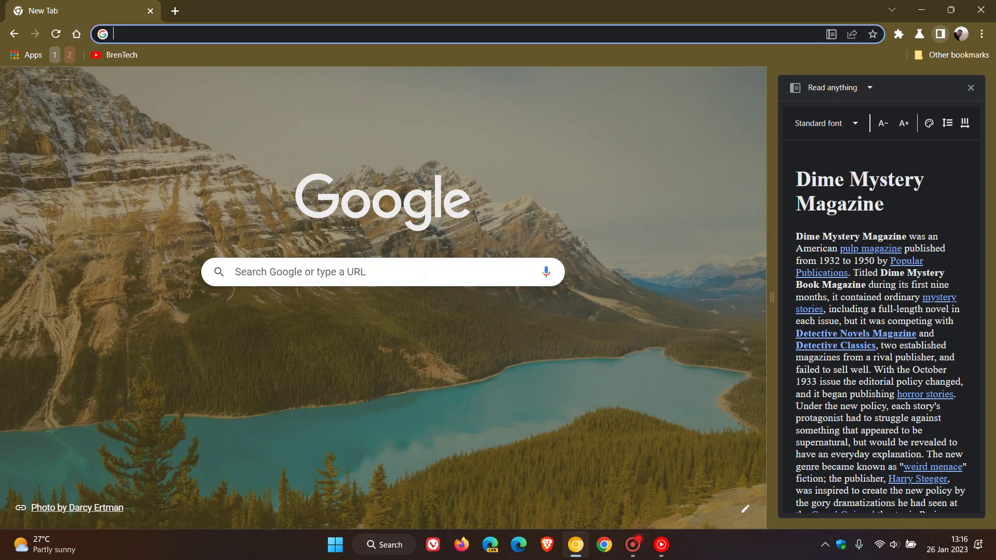
click(970, 88)
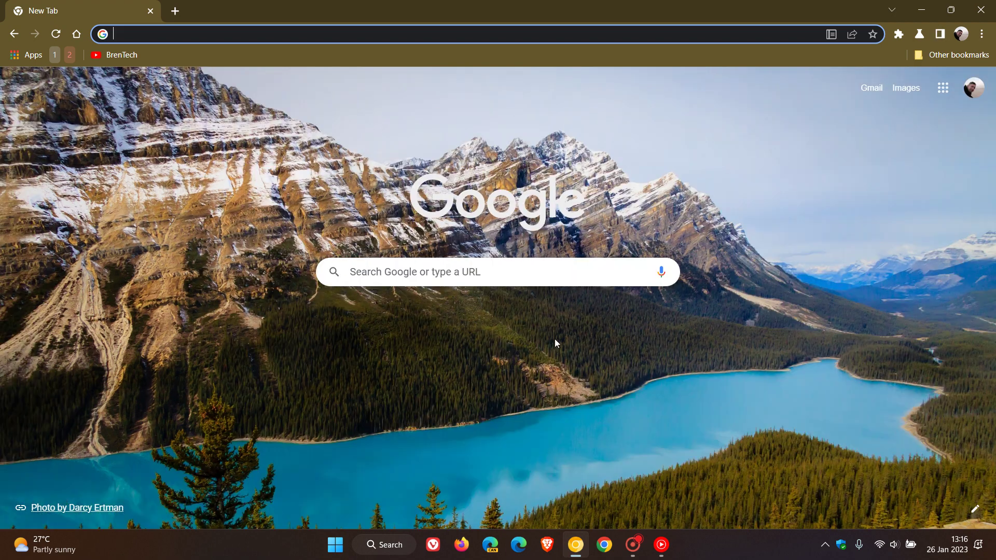